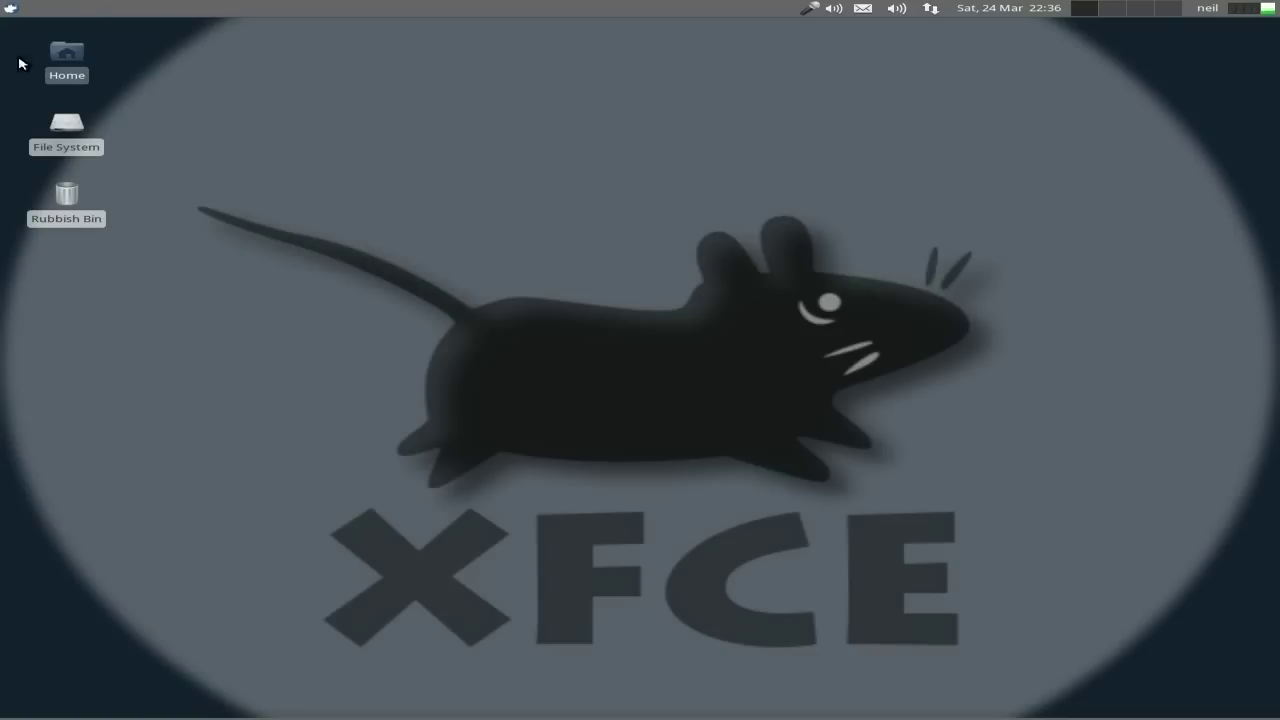
# Launch OpenShot Video Editor from the Applications menu's Multimedia category.
pyautogui.click(10, 8)
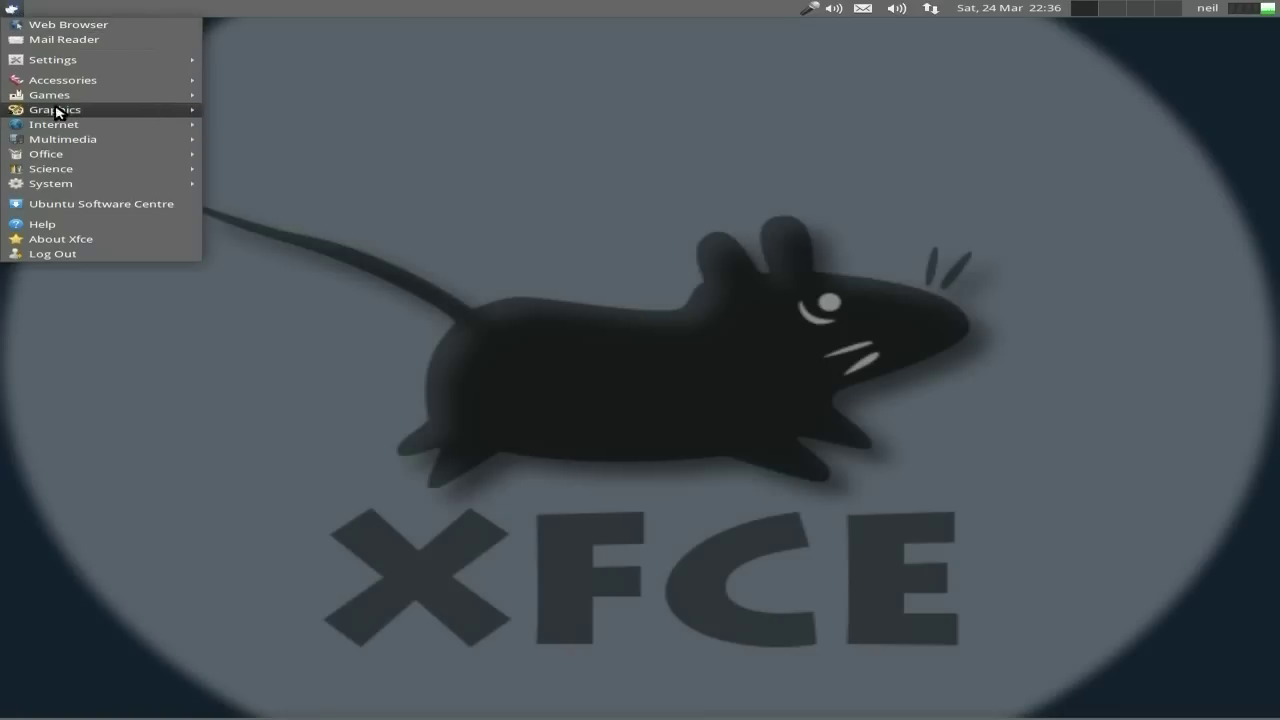
pyautogui.moveTo(63, 141)
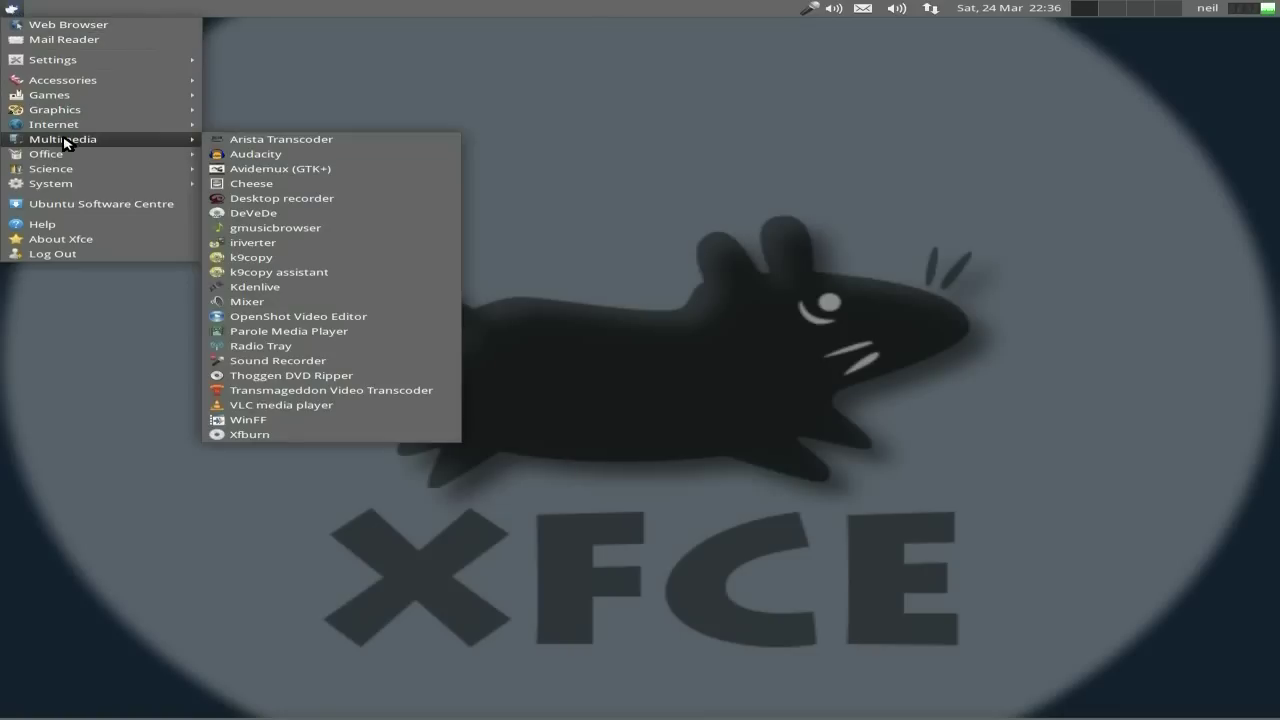
pyautogui.click(271, 320)
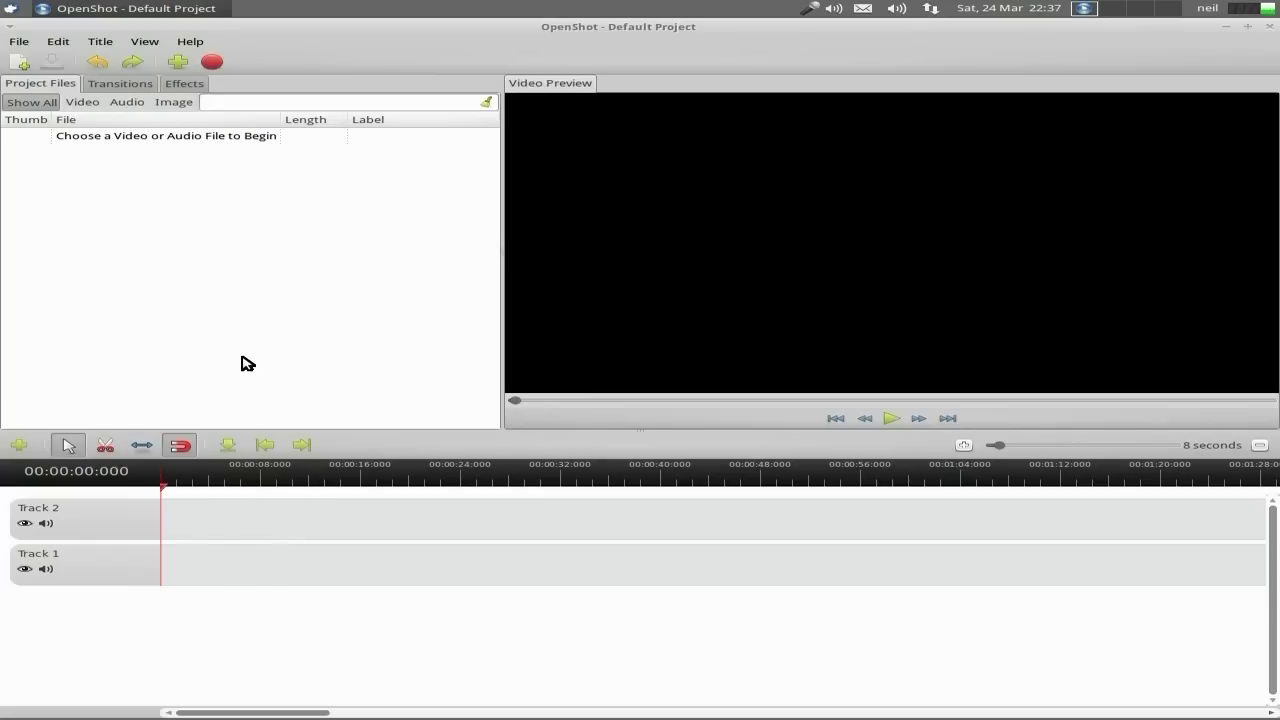
# Browse the File menu's project commands, then show the Edit menu.
pyautogui.click(22, 46)
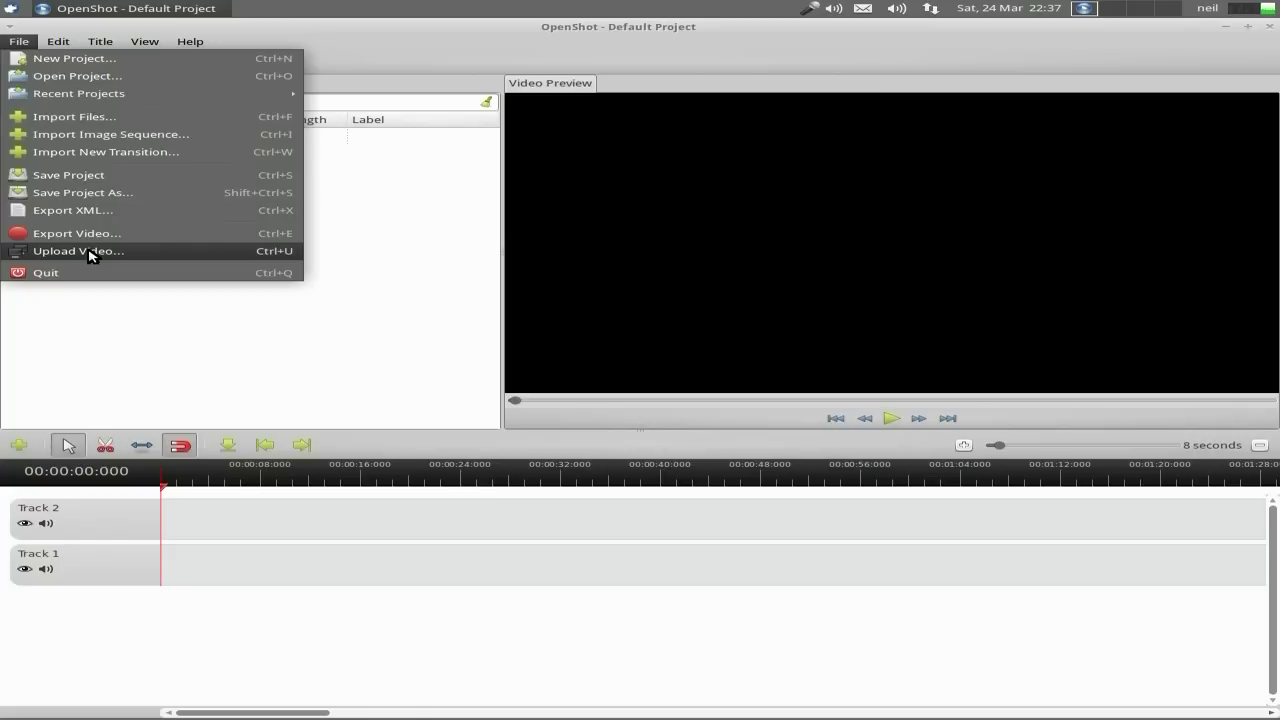
pyautogui.moveTo(59, 48)
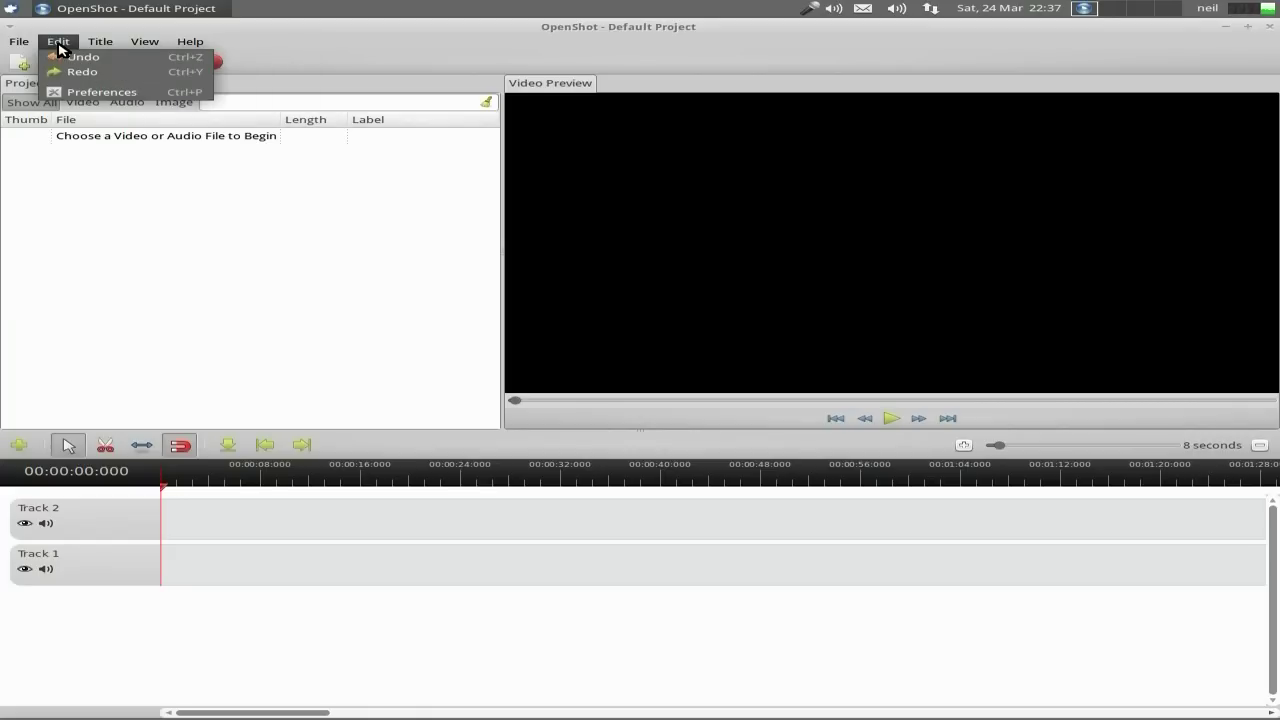
# Review the General preferences, including the Blender executable path, then minimize Preferences.
pyautogui.click(96, 92)
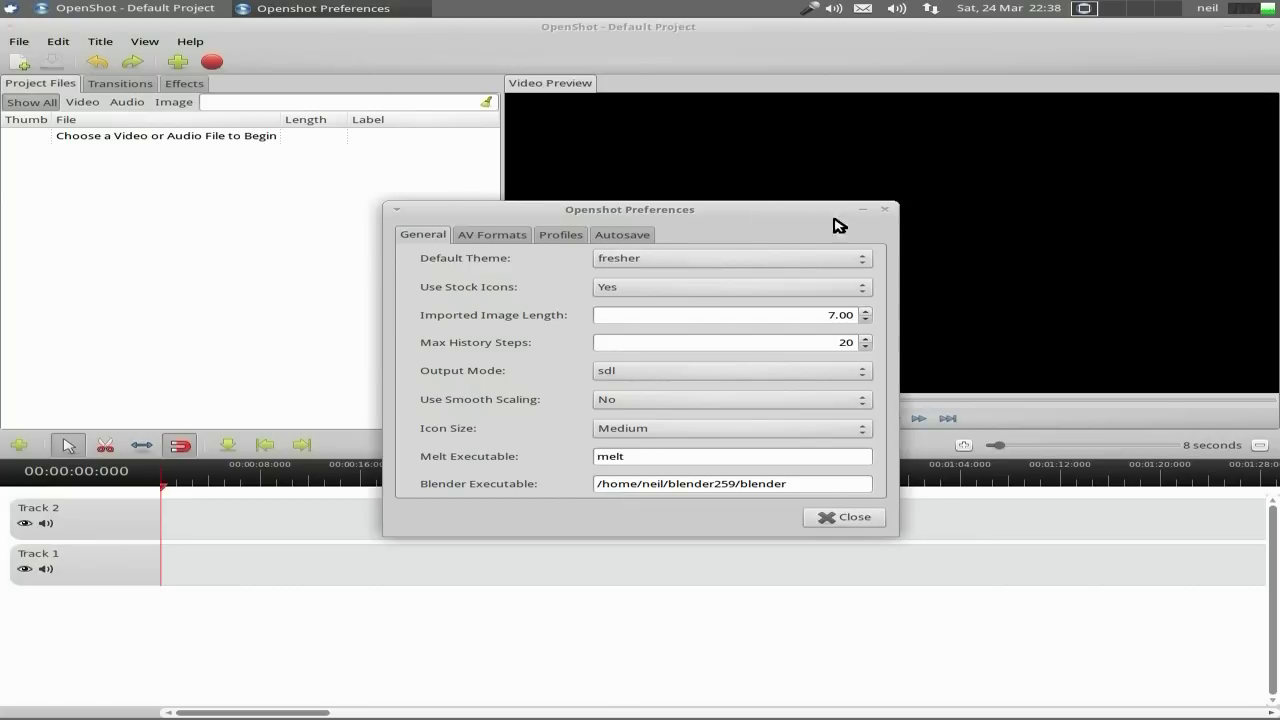
pyautogui.click(862, 209)
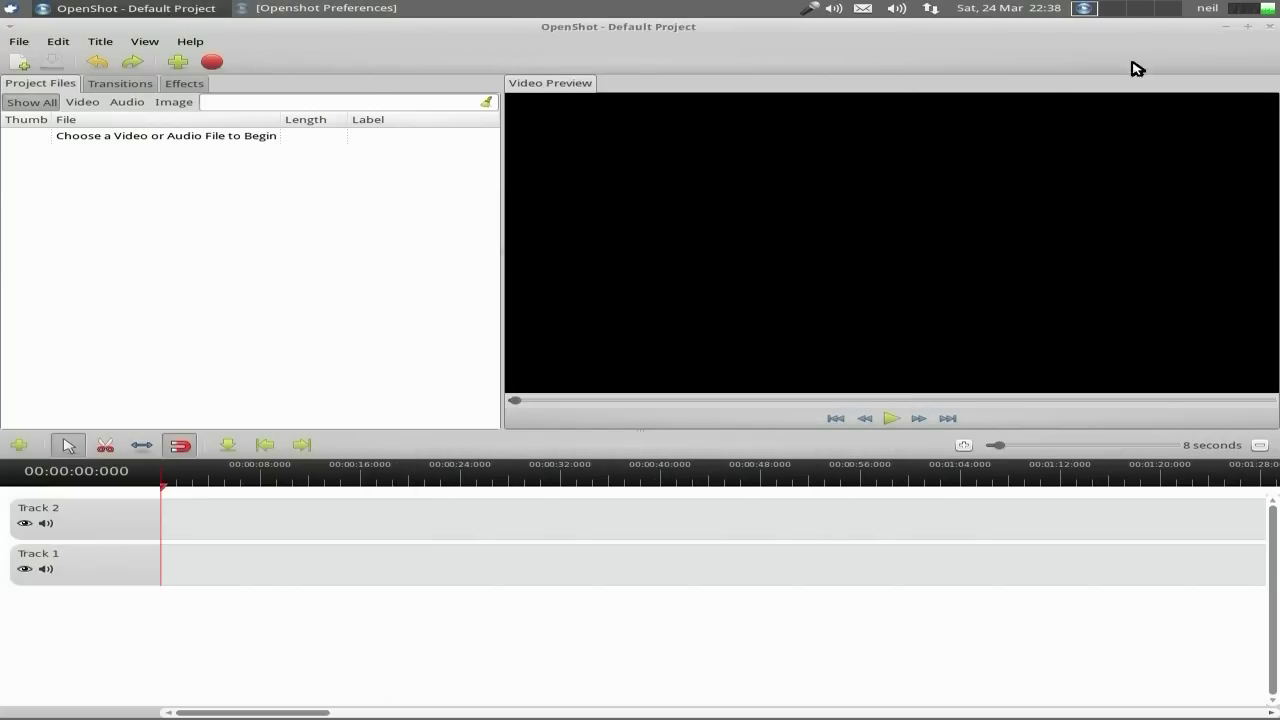
# Confirm the blender259 folder is in the home folder using Thunar, then close Thunar.
pyautogui.click(1226, 27)
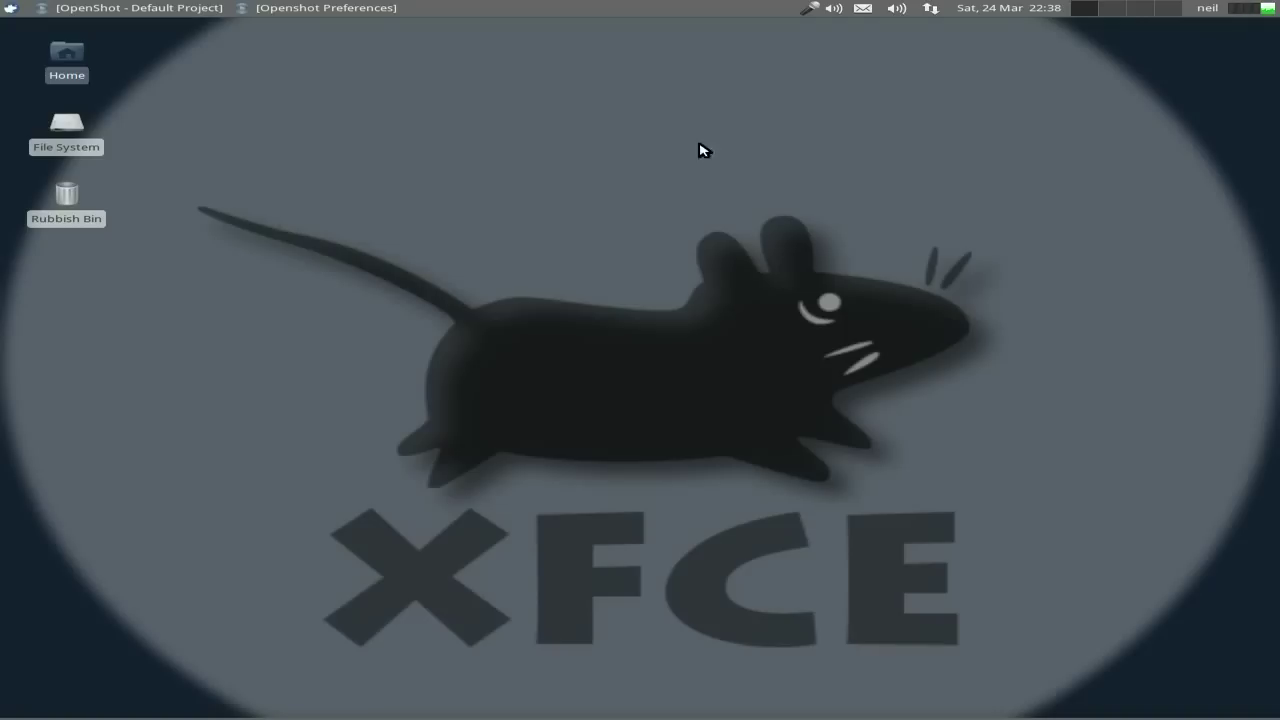
pyautogui.doubleClick(63, 60)
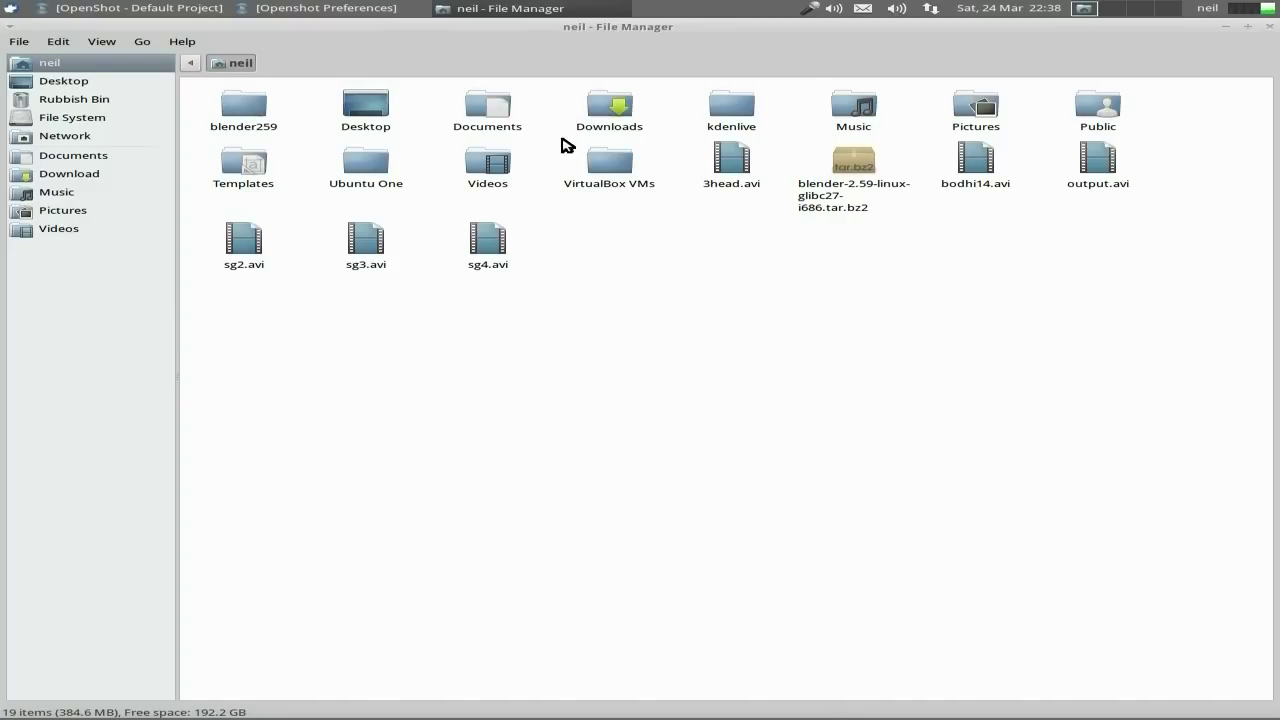
pyautogui.click(1268, 28)
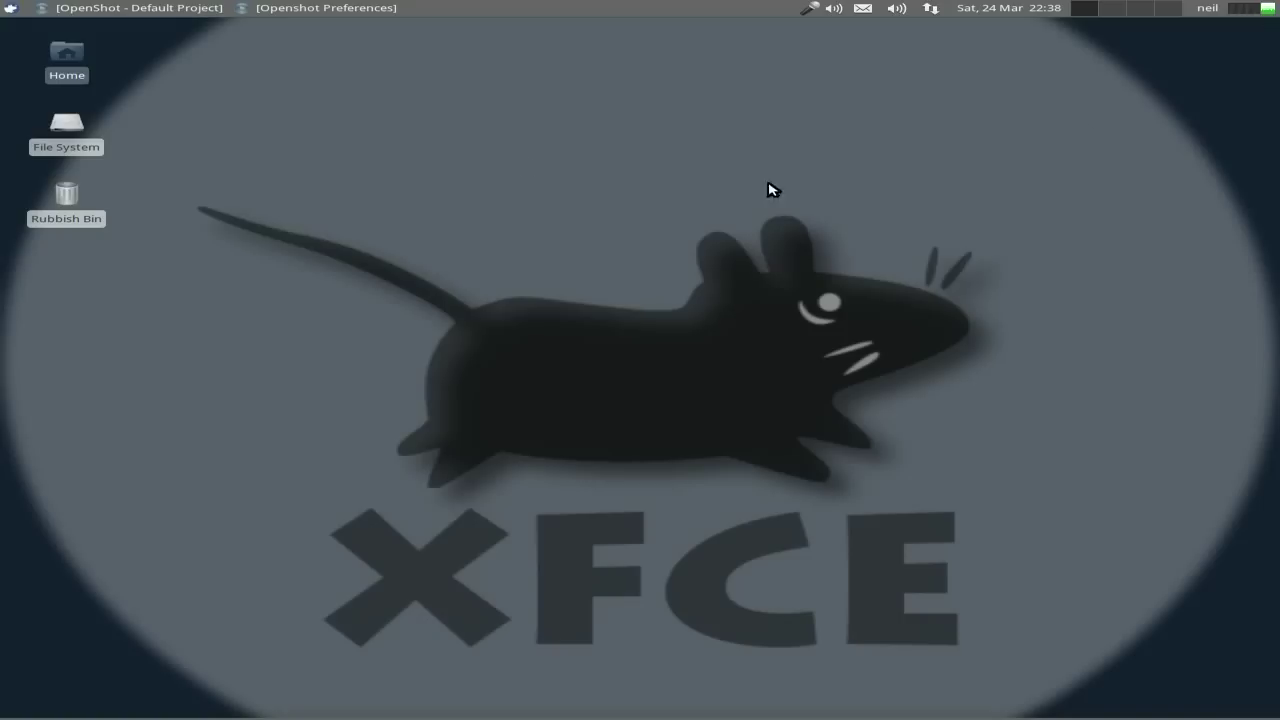
# Restore the Preferences dialog and show the AV Formats tab's codecs and formats.
pyautogui.click(120, 10)
pyautogui.click(303, 10)
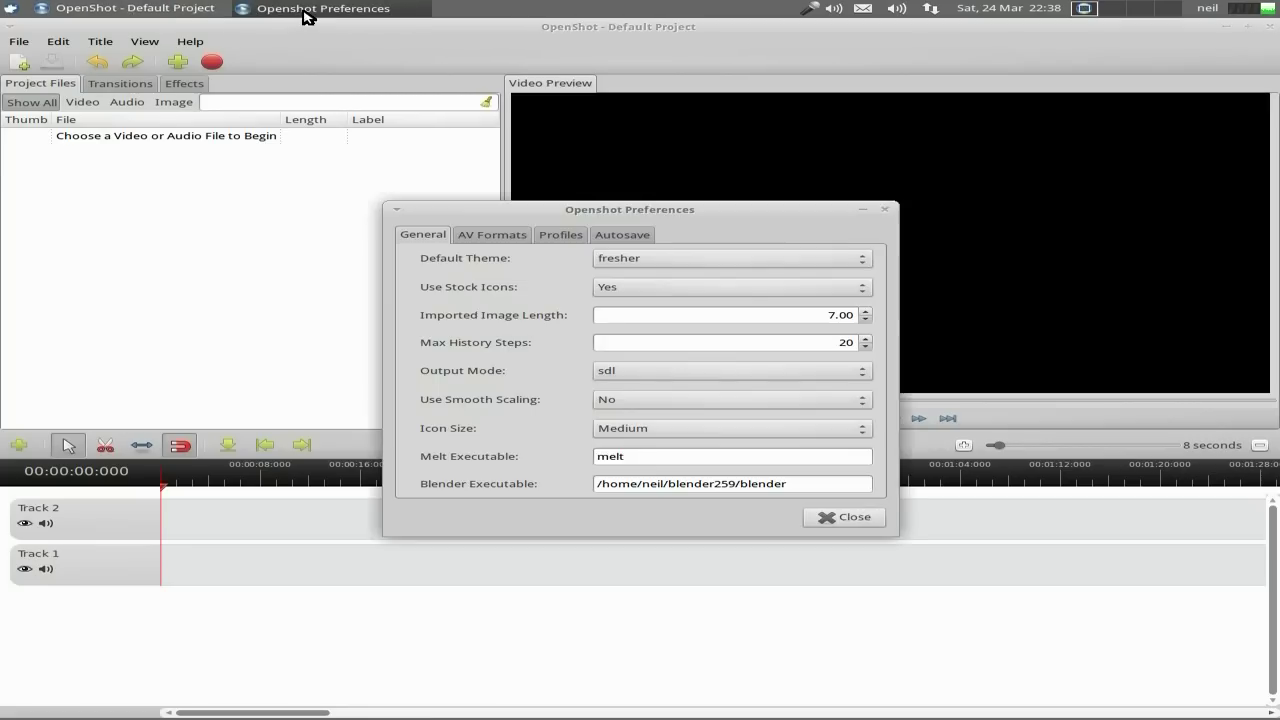
pyautogui.click(505, 245)
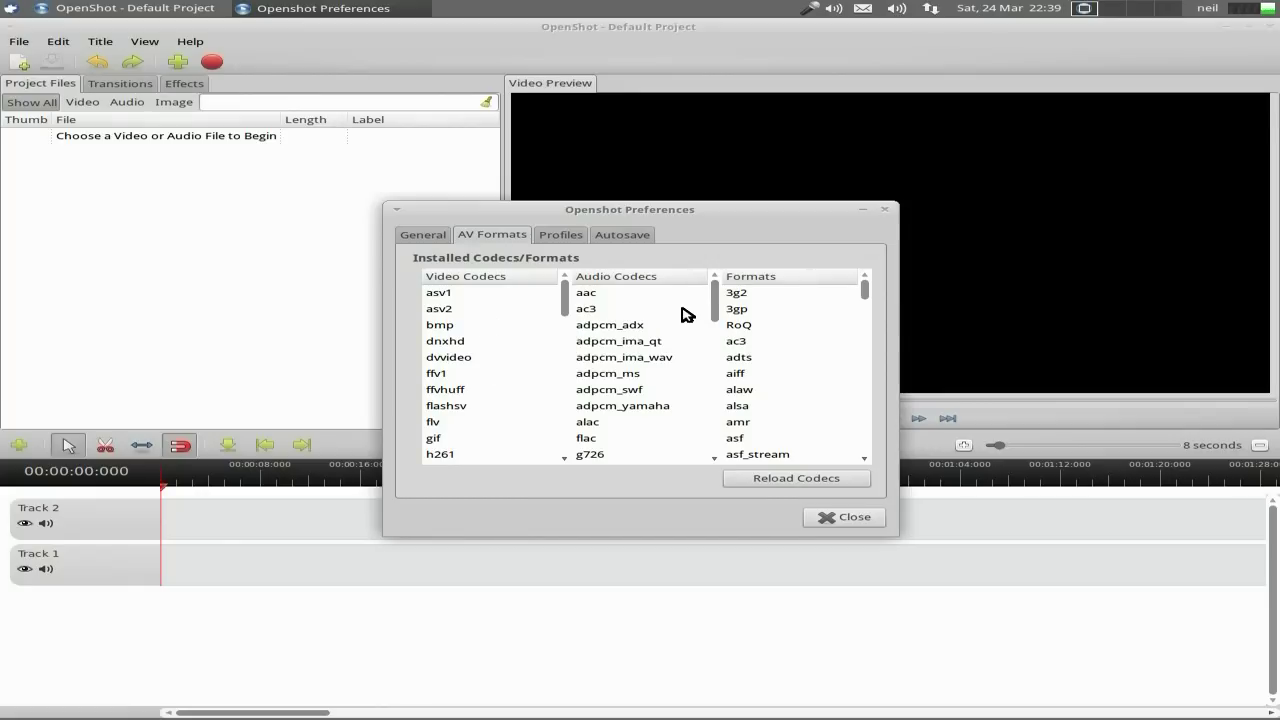
# Set the default profile to HD 720p 25 fps, check autosave settings, and close Preferences.
pyautogui.click(560, 236)
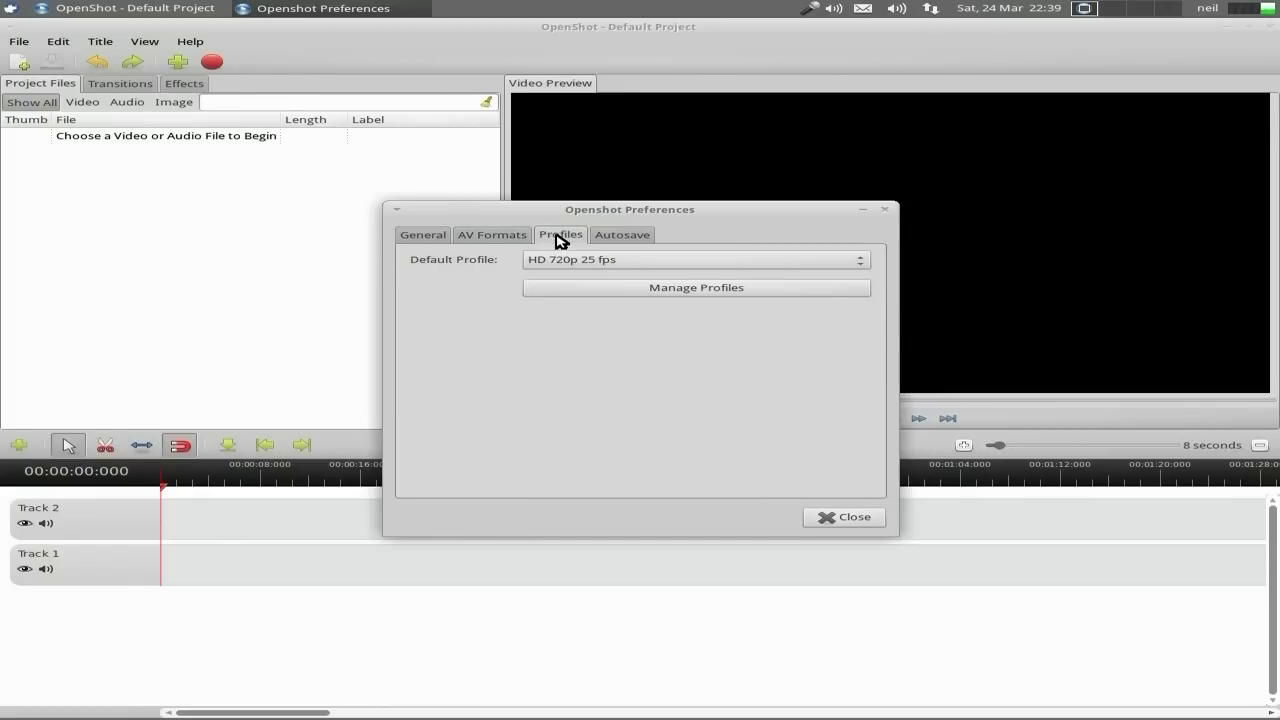
pyautogui.click(863, 268)
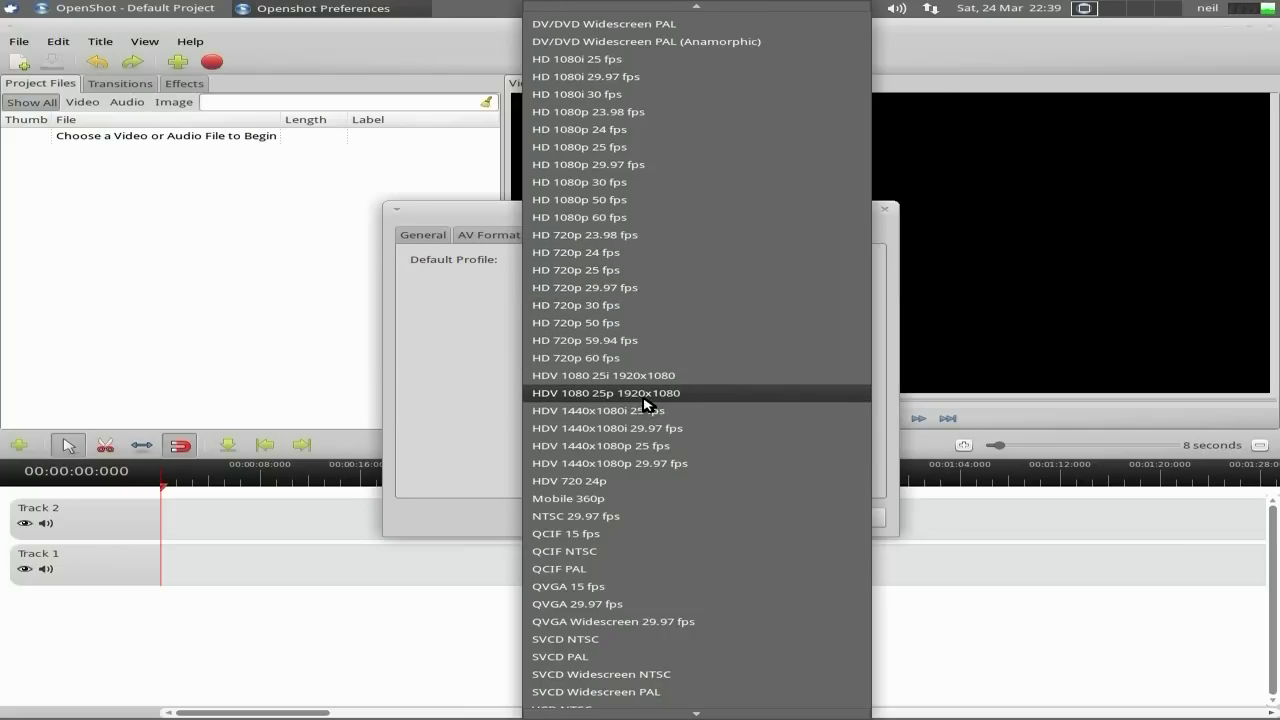
pyautogui.scroll(-3, 640, 484)
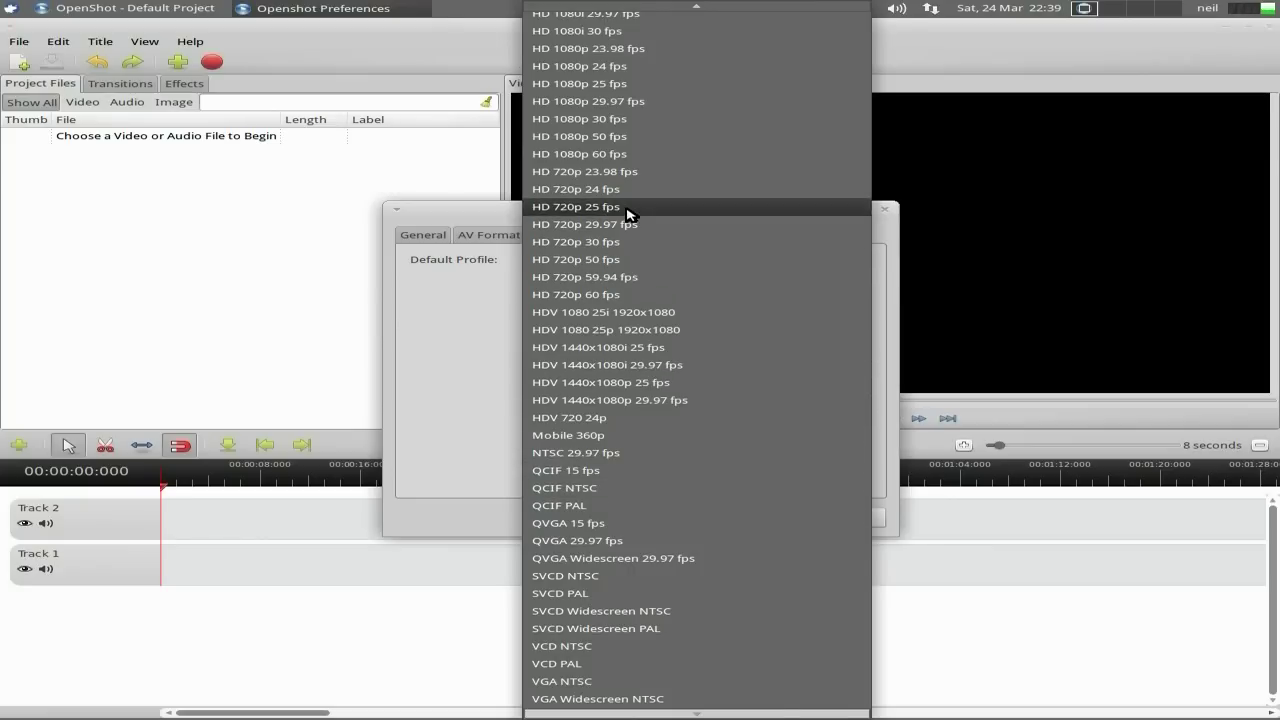
pyautogui.click(629, 212)
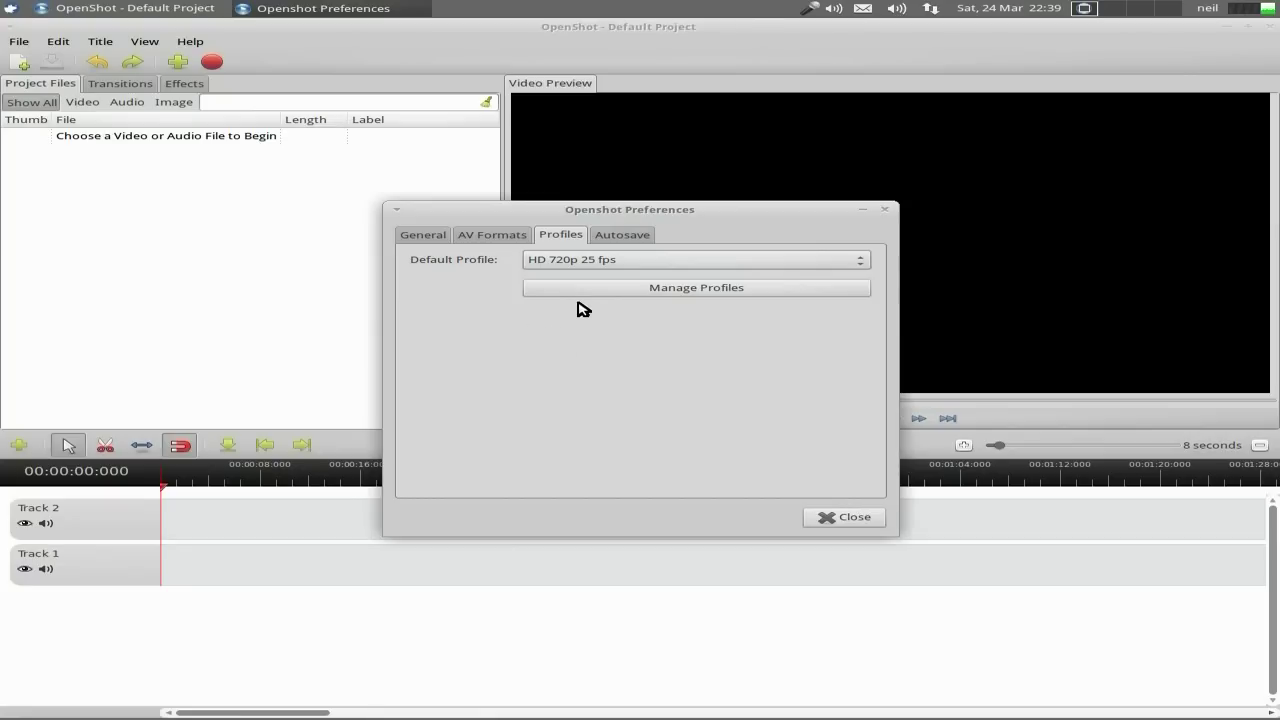
pyautogui.click(624, 236)
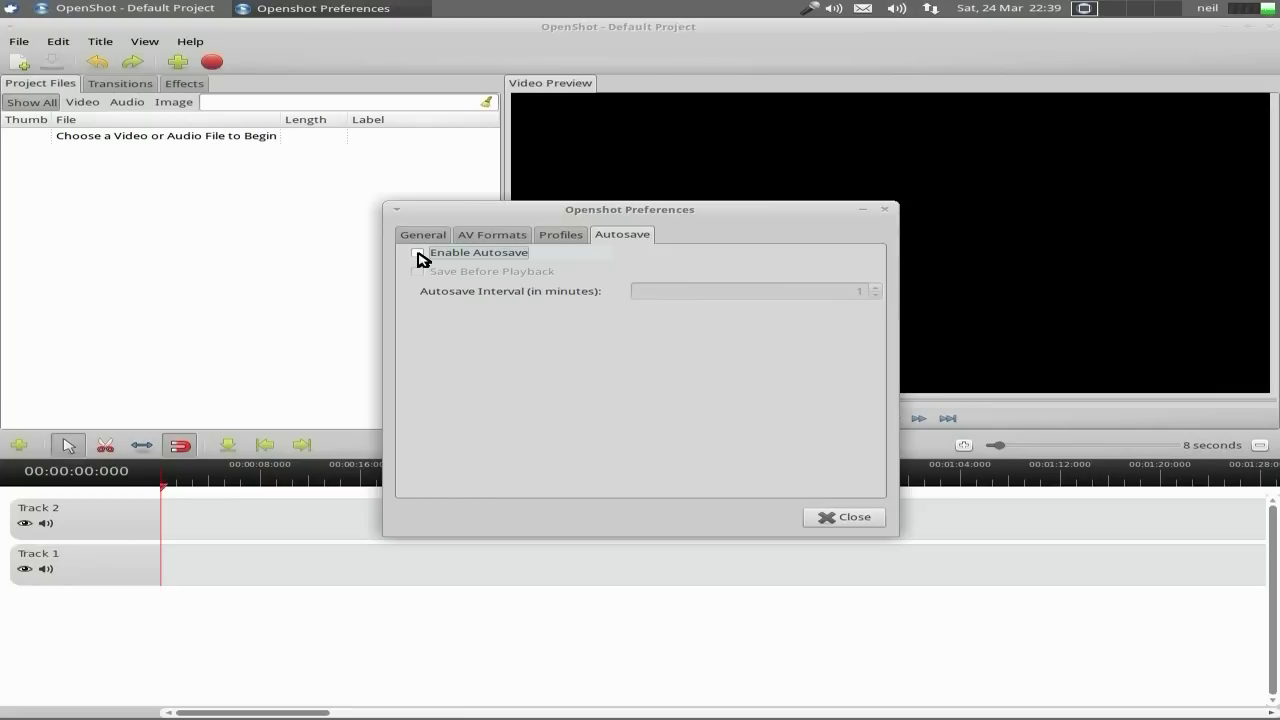
pyautogui.click(829, 518)
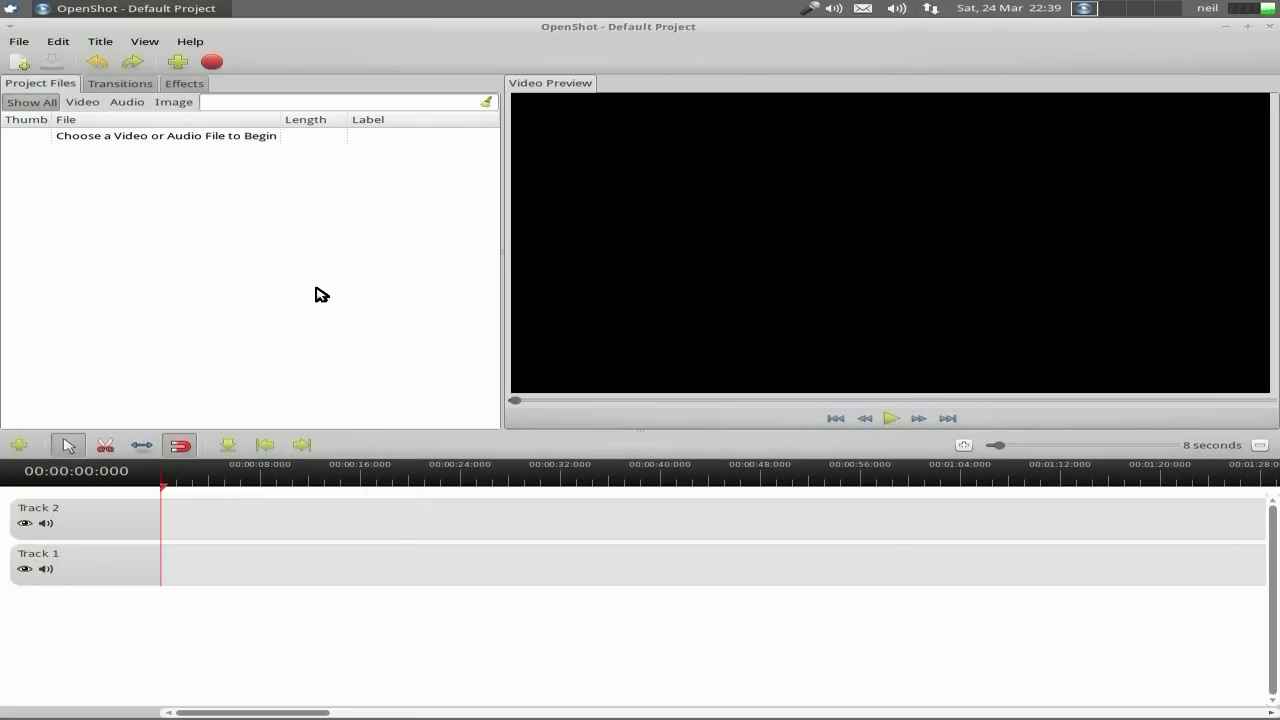
pyautogui.click(101, 44)
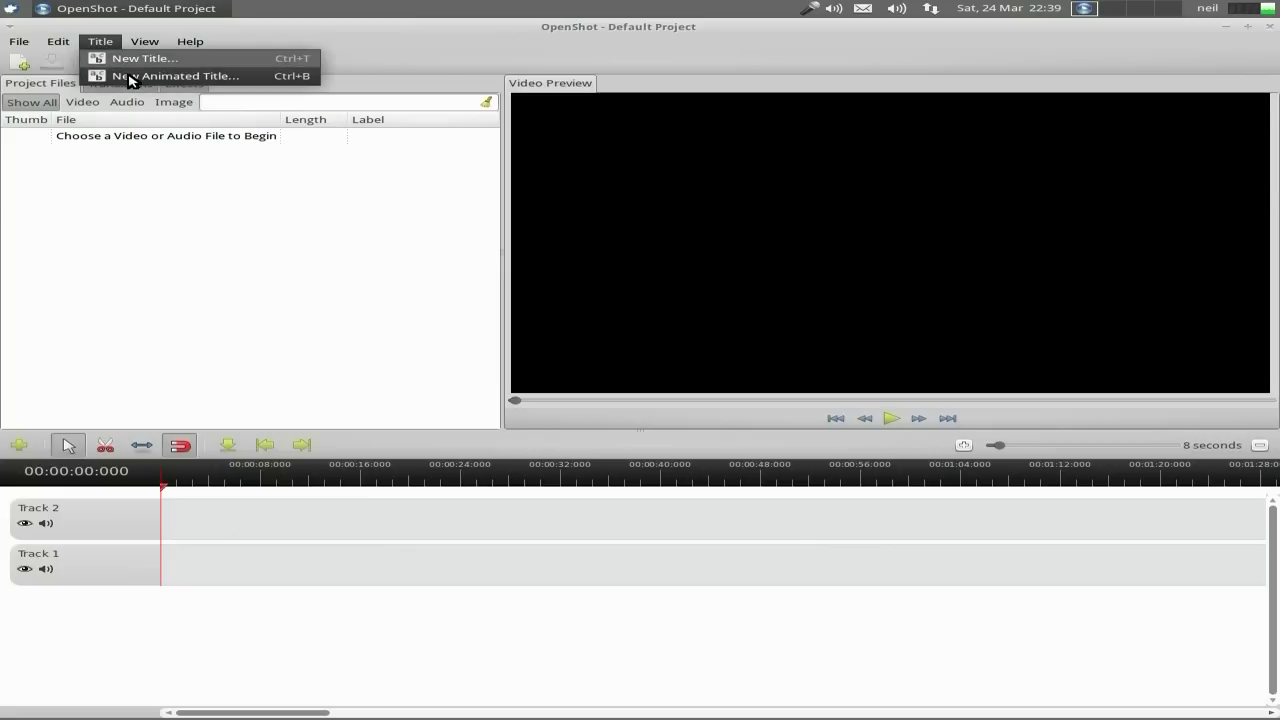
pyautogui.click(143, 58)
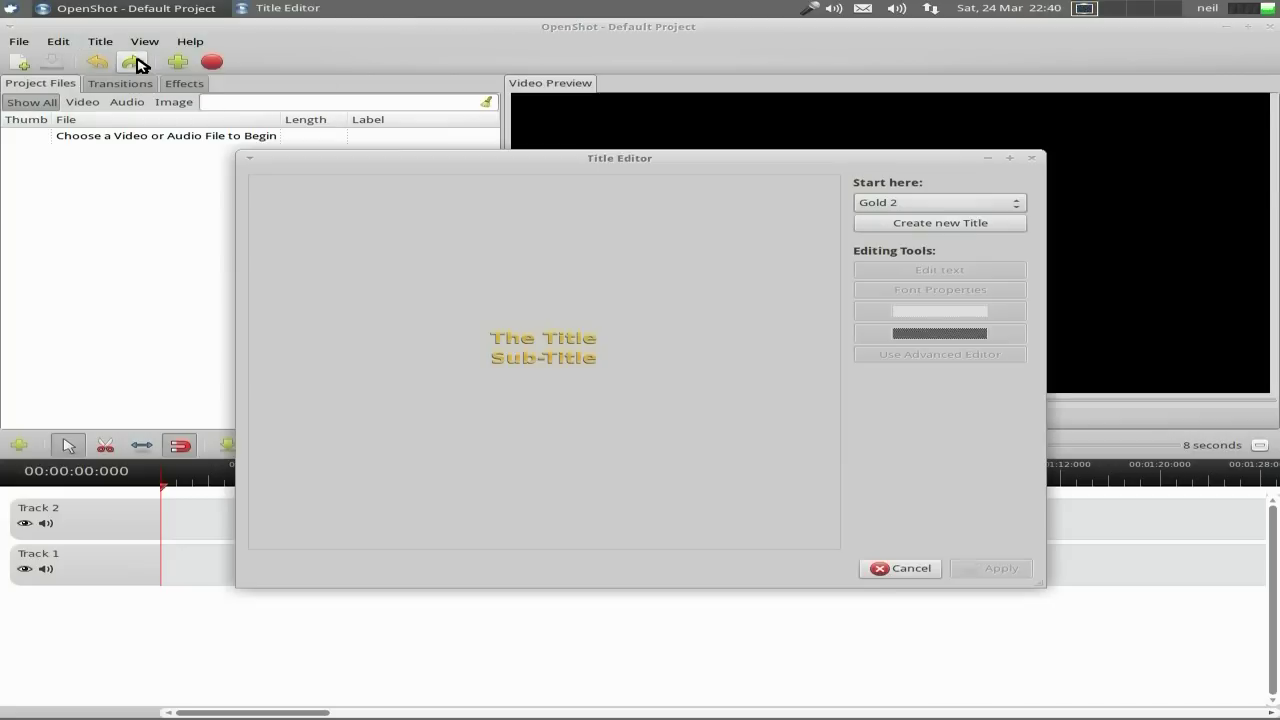
pyautogui.click(1017, 206)
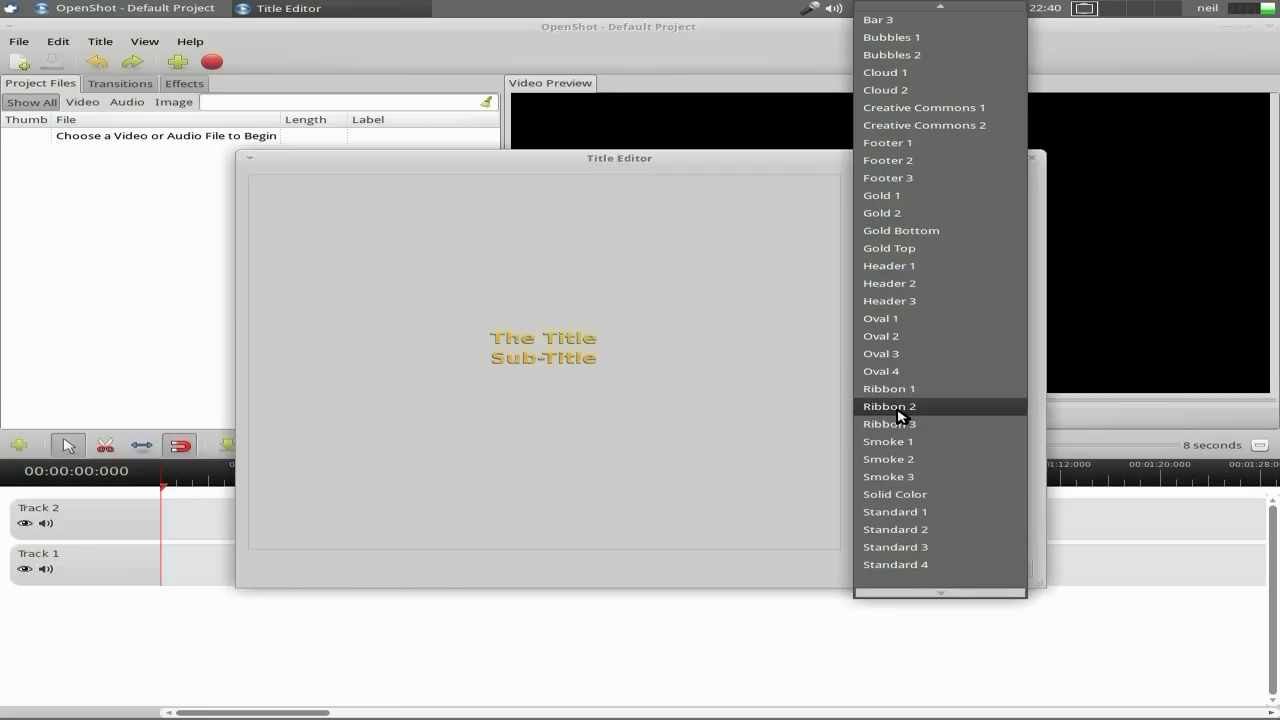
pyautogui.click(915, 127)
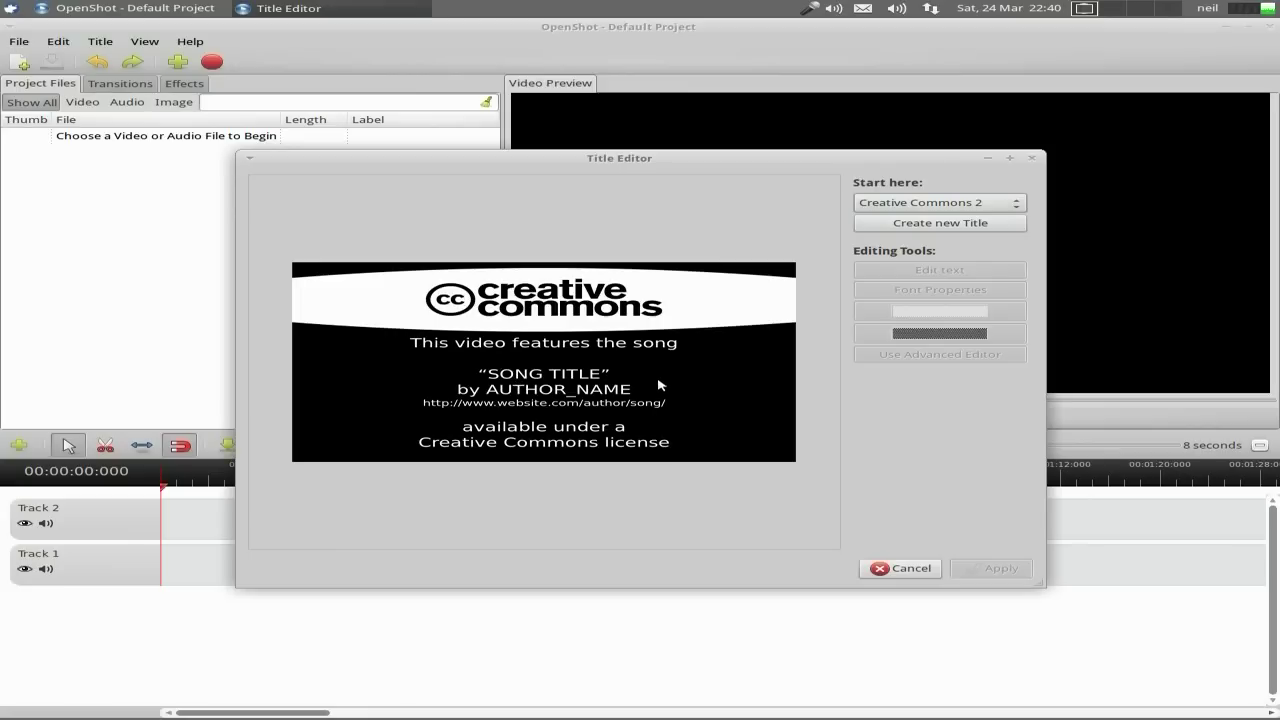
pyautogui.click(893, 570)
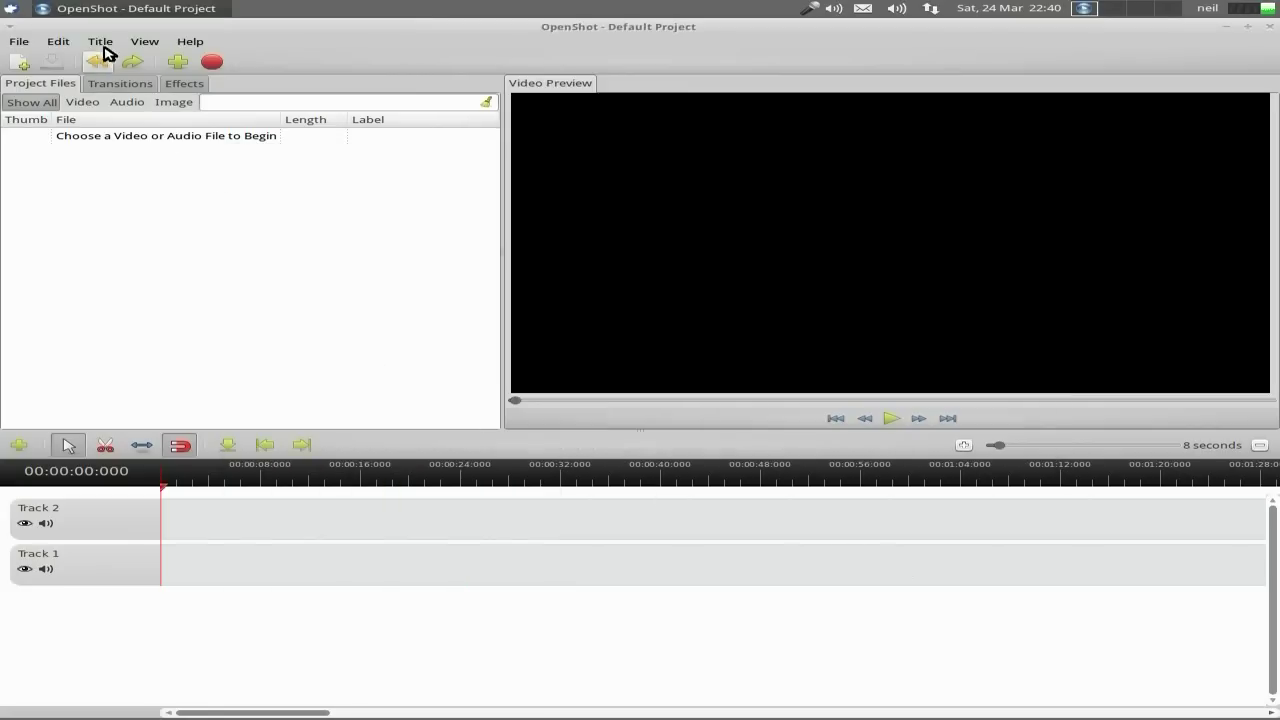
pyautogui.click(103, 50)
pyautogui.click(95, 78)
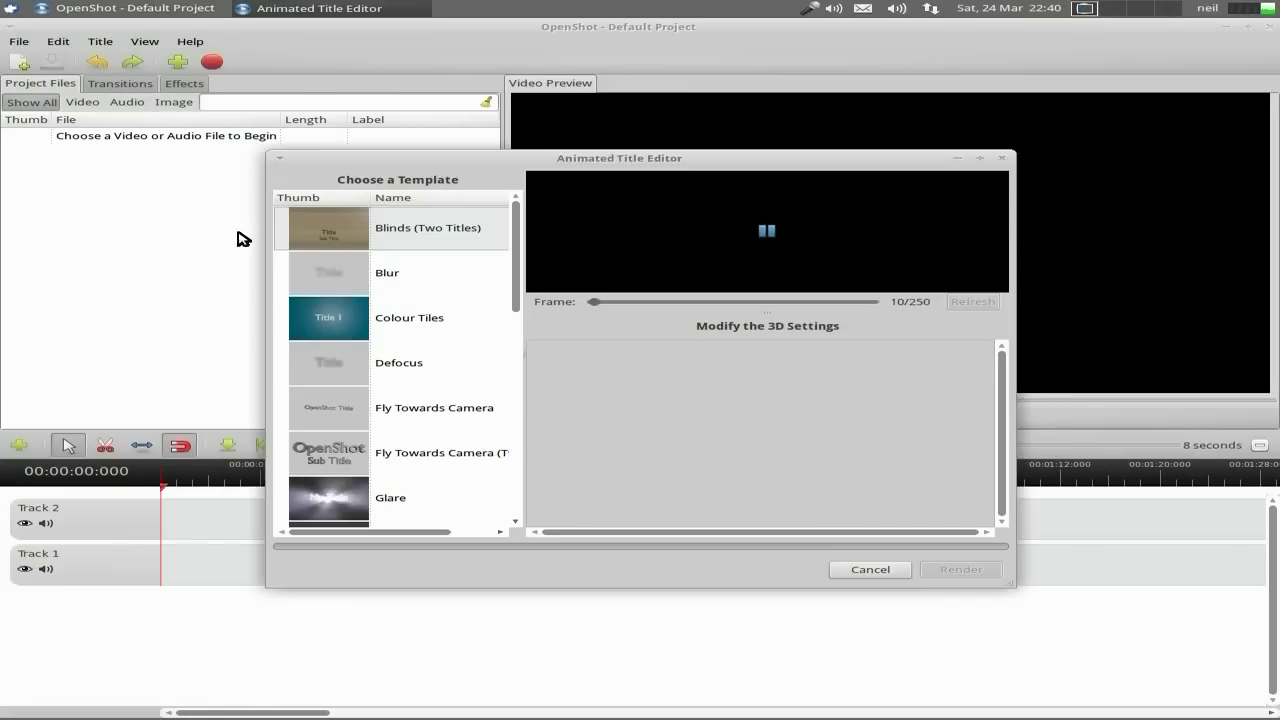
pyautogui.scroll(-10, 471, 345)
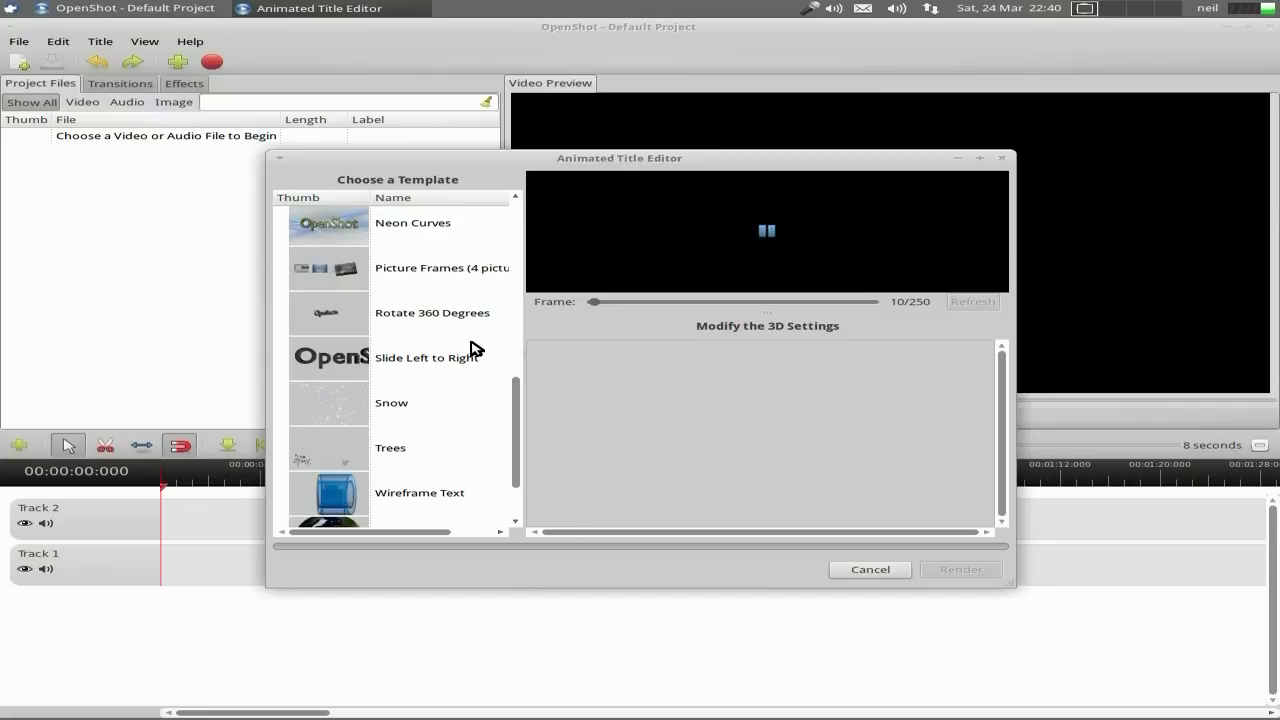
pyautogui.scroll(-2, 471, 347)
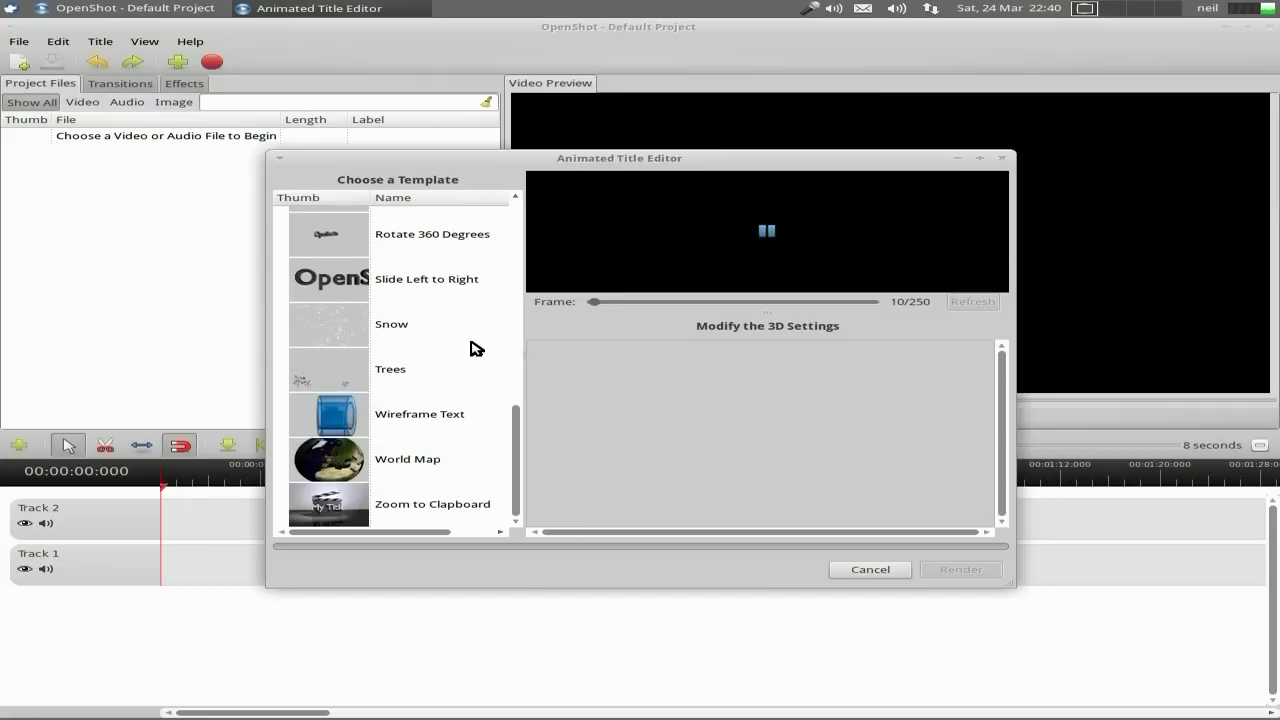
pyautogui.scroll(10, 500, 360)
pyautogui.scroll(1, 500, 361)
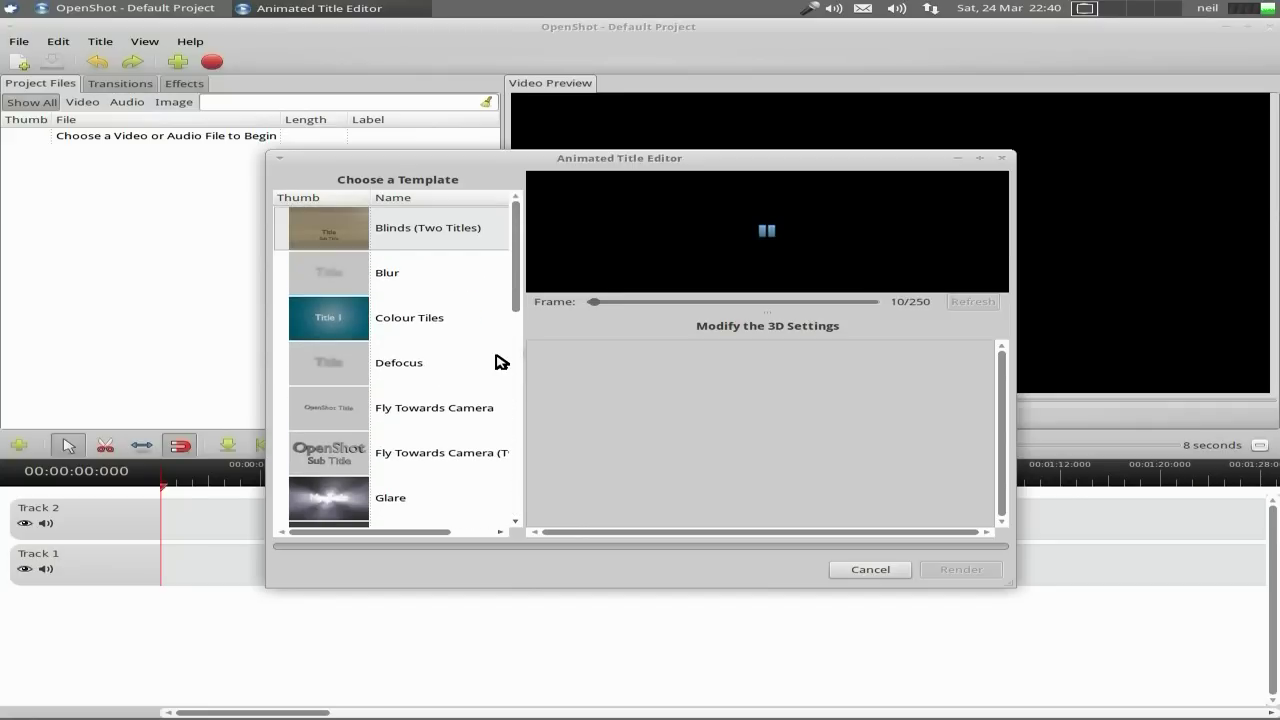
pyautogui.click(884, 576)
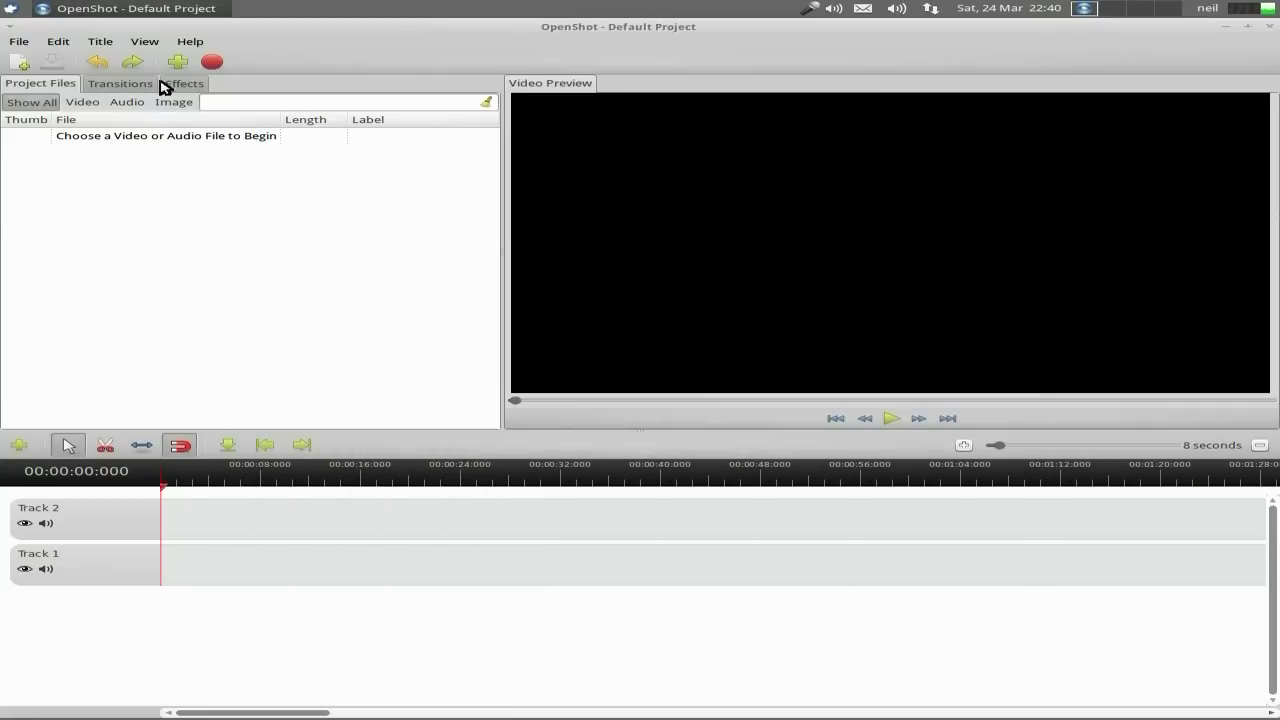
pyautogui.click(150, 42)
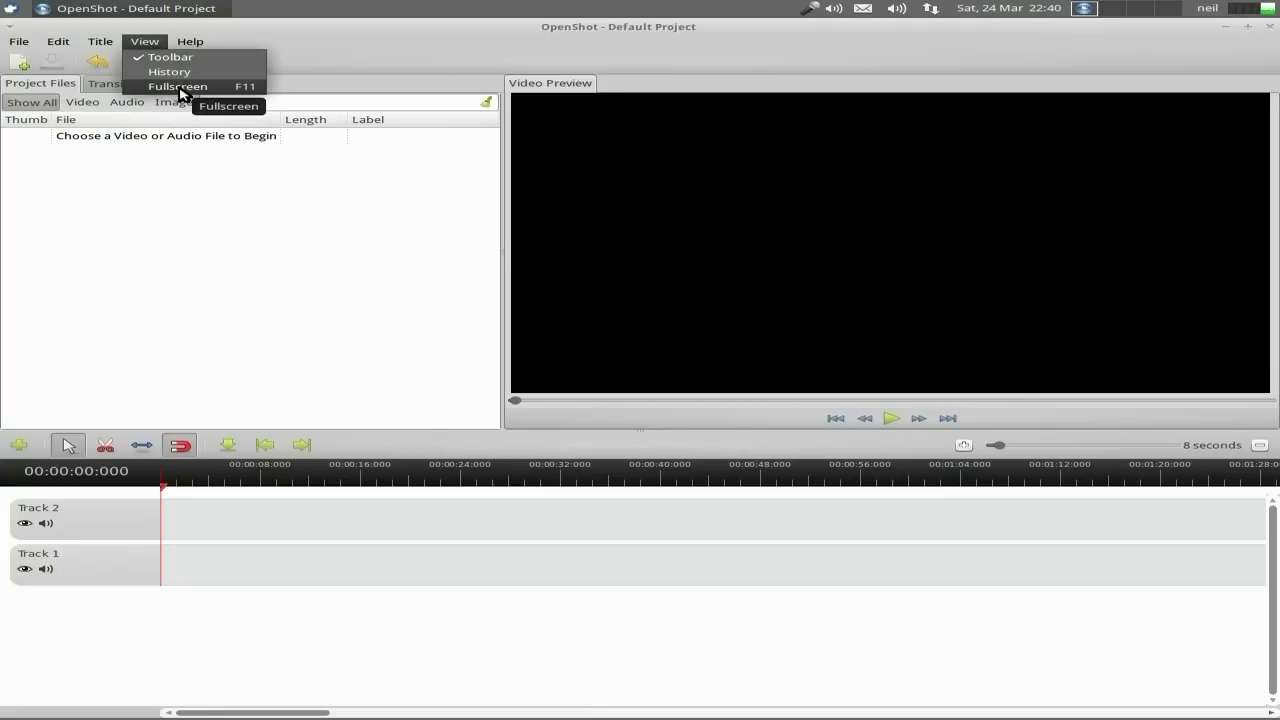
pyautogui.click(268, 234)
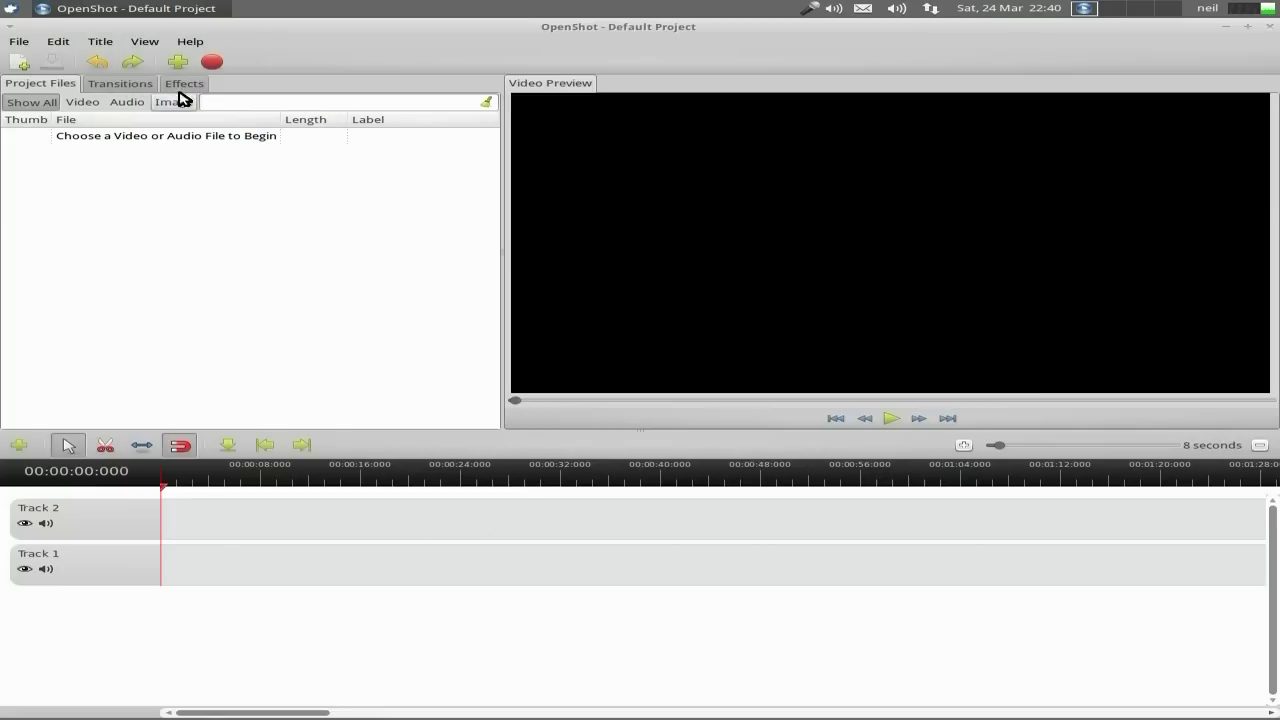
pyautogui.click(188, 44)
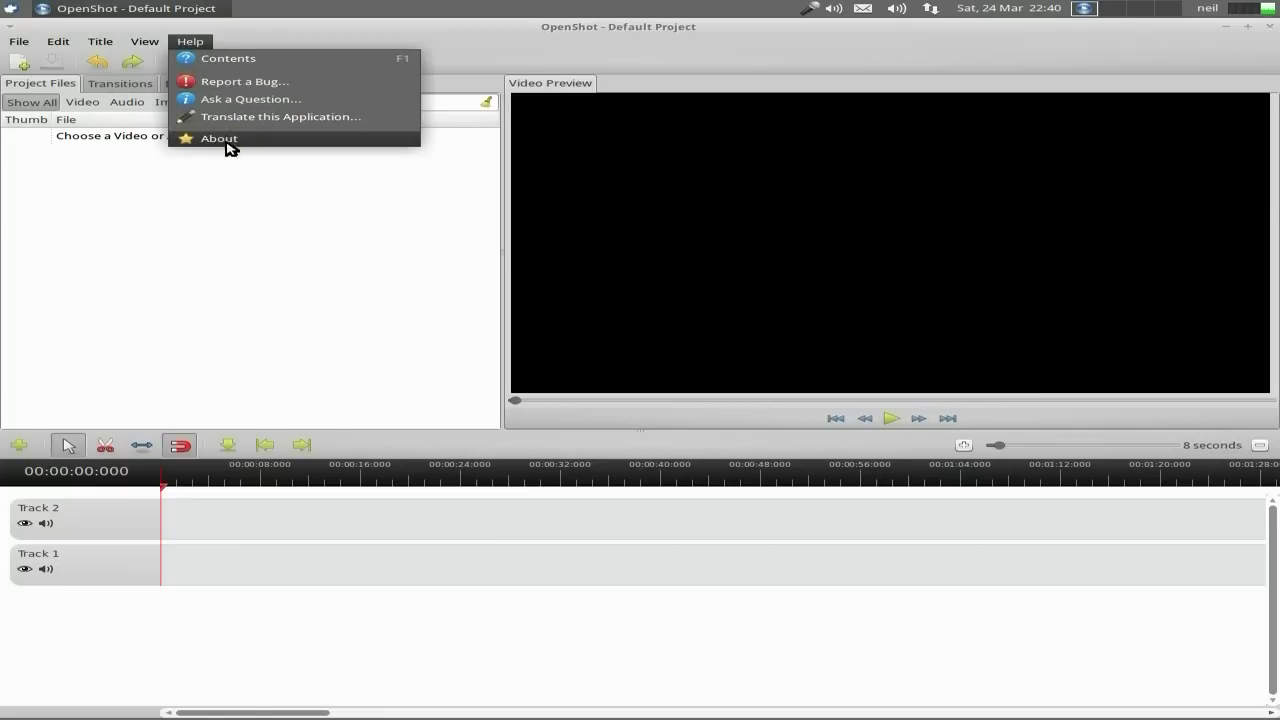
pyautogui.click(253, 220)
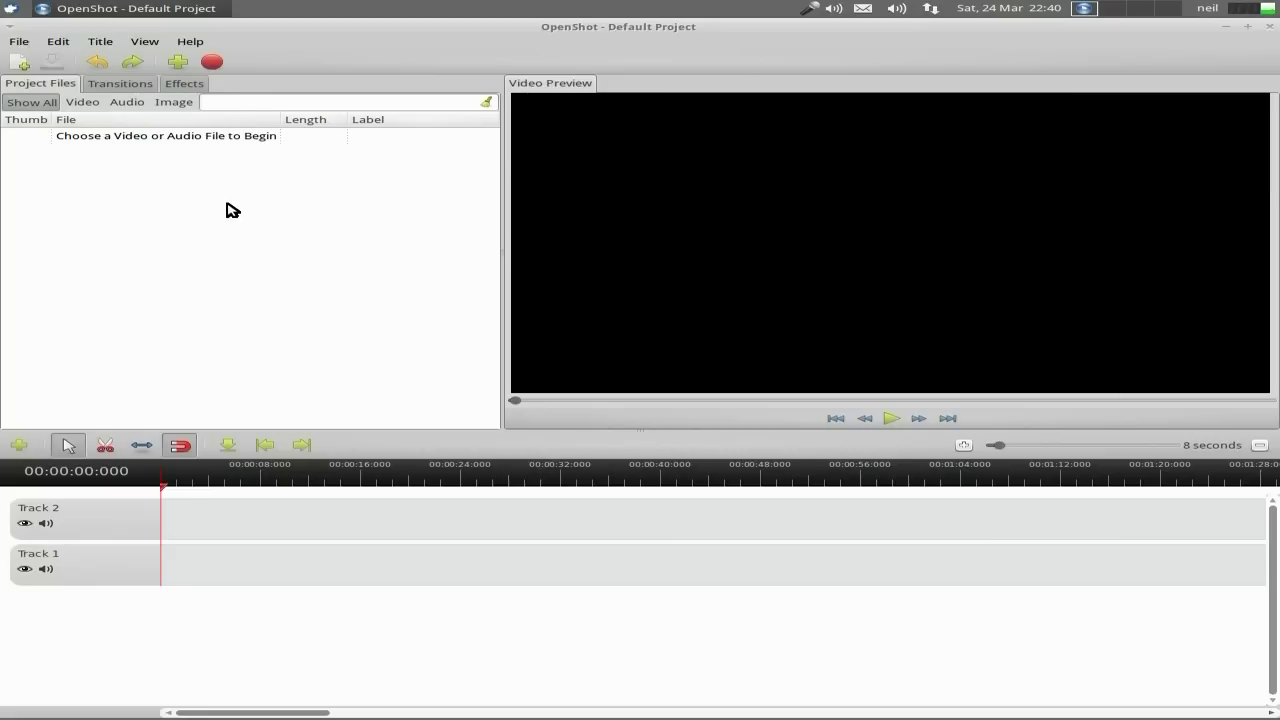